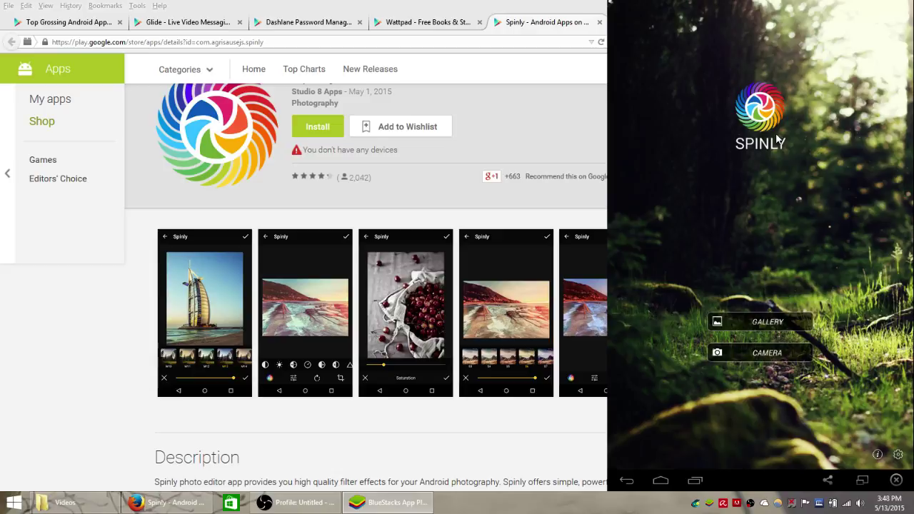
# Exit BlueStacks fullscreen and choose Gallery → Pick From Windows to import a PC photo.
pyautogui.click(862, 483)
pyautogui.moveTo(743, 13); pyautogui.dragTo(457, 11)
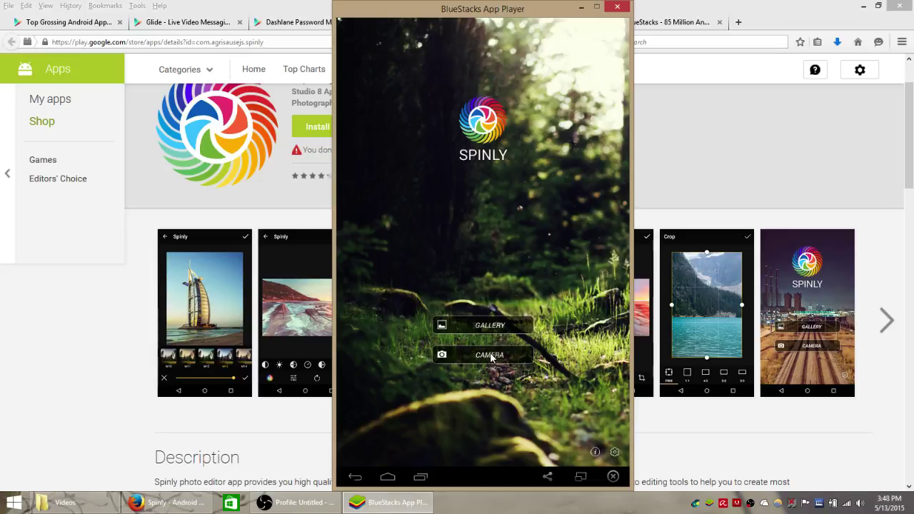
pyautogui.click(489, 326)
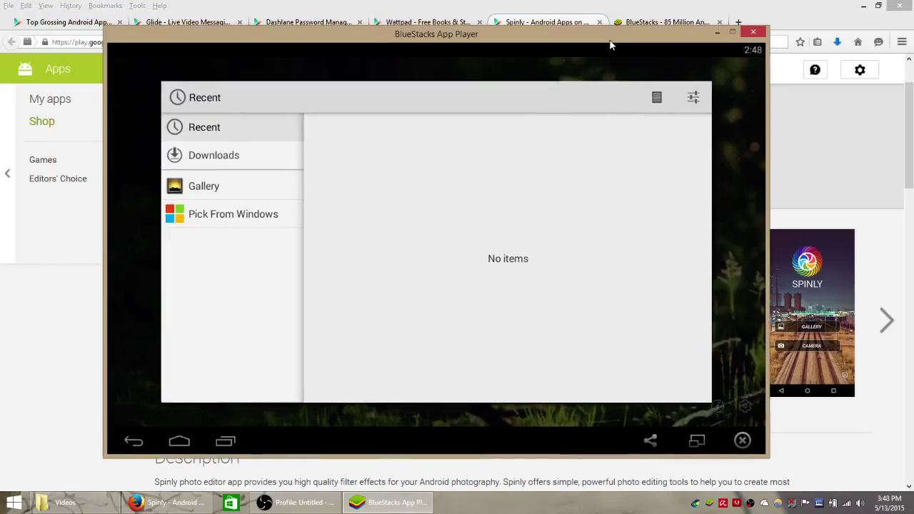
pyautogui.click(273, 221)
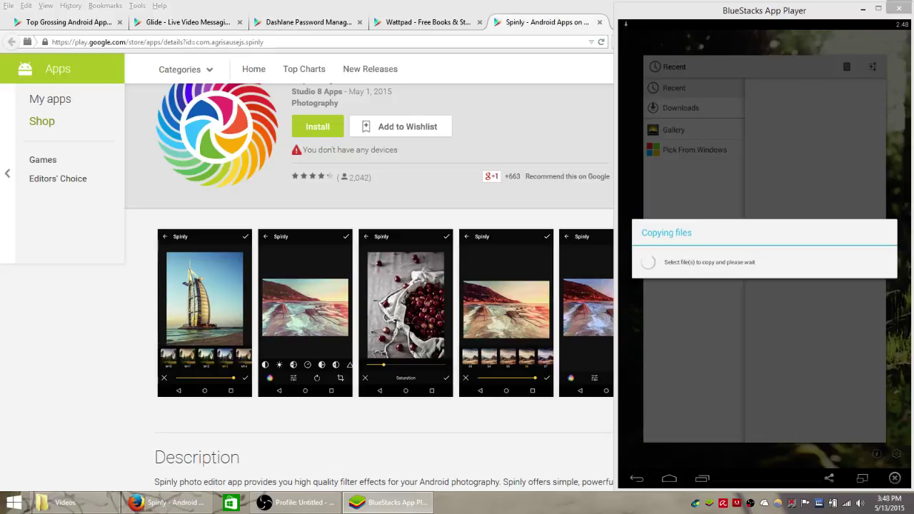
# Load IMG_1420 from Pictures > Costa Rica > Facebook 1200 into Spinly.
pyautogui.moveTo(658, 35); pyautogui.dragTo(363, 35)
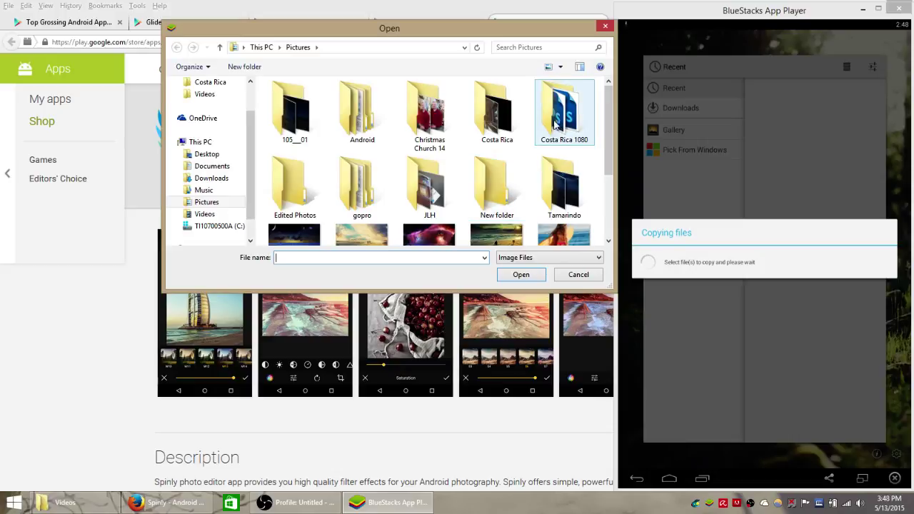
pyautogui.doubleClick(495, 113)
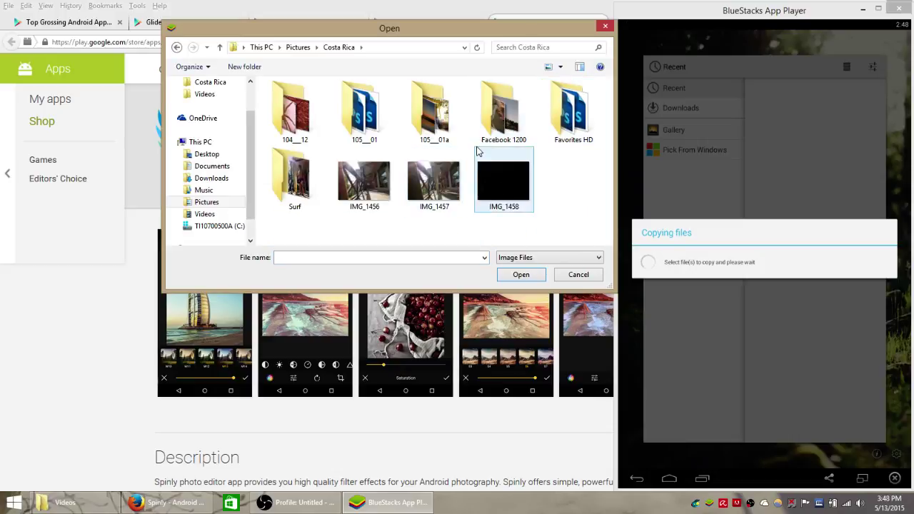
pyautogui.doubleClick(504, 127)
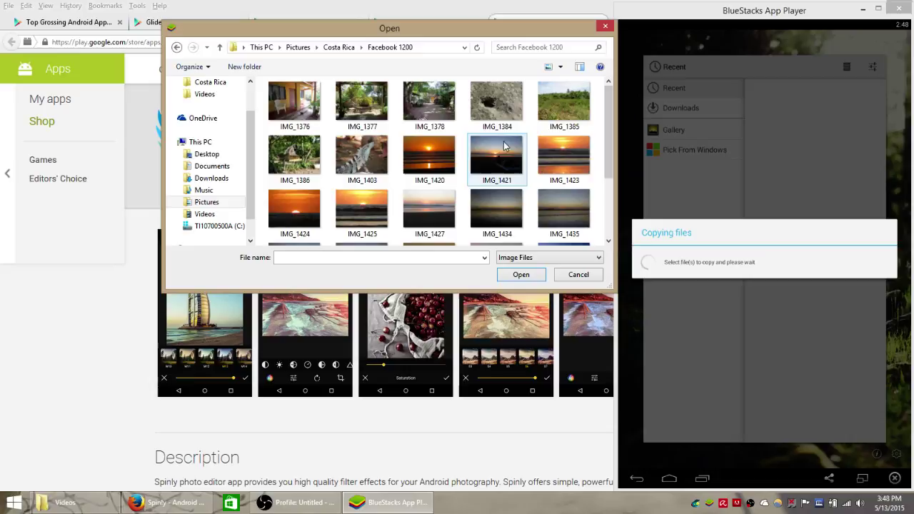
pyautogui.scroll(-2, 438, 162)
pyautogui.scroll(2, 438, 162)
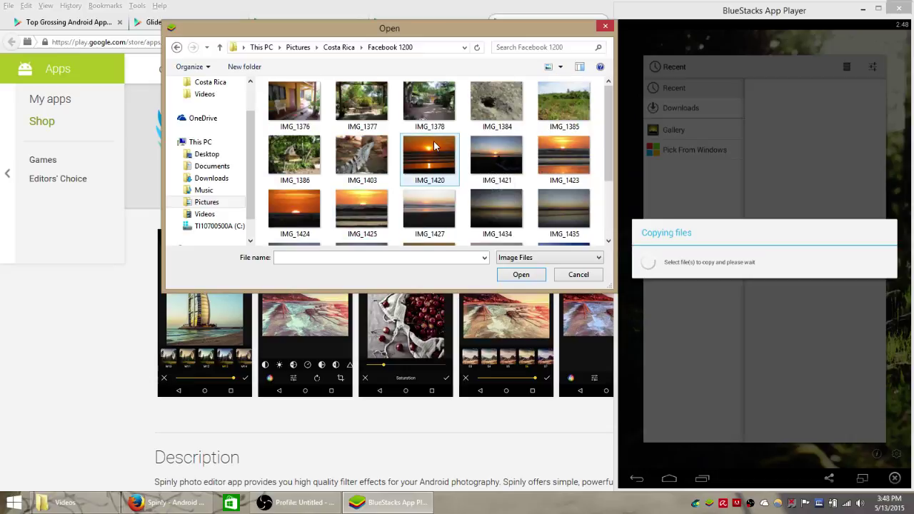
pyautogui.doubleClick(433, 140)
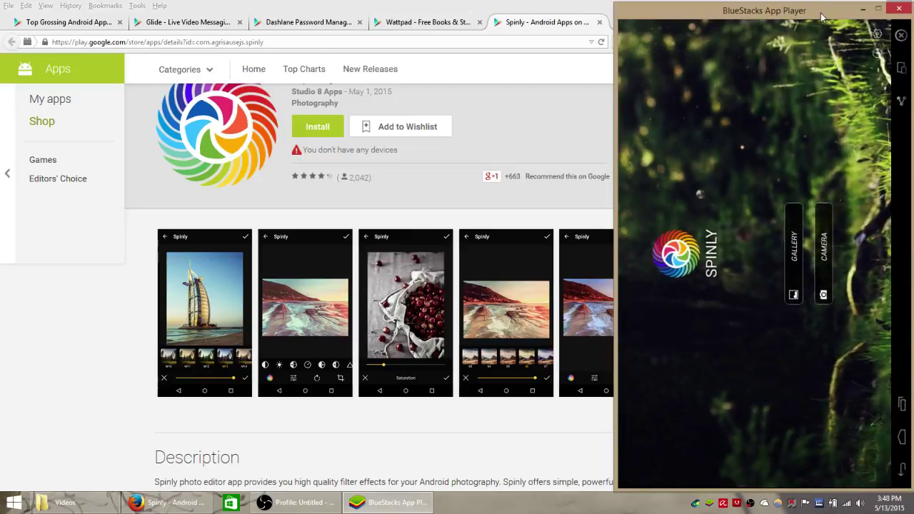
# Reposition the Firefox window and maximize it.
pyautogui.moveTo(238, 14); pyautogui.dragTo(709, 15)
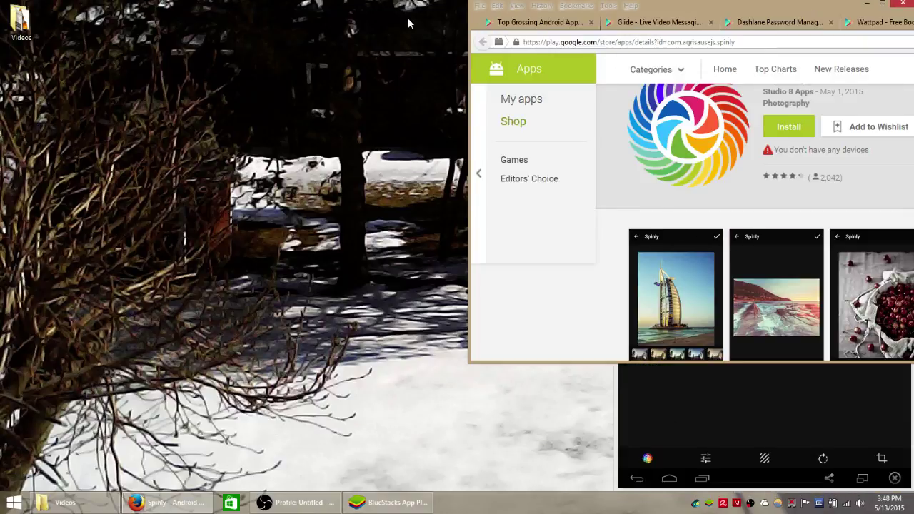
pyautogui.moveTo(824, 10); pyautogui.dragTo(765, 10)
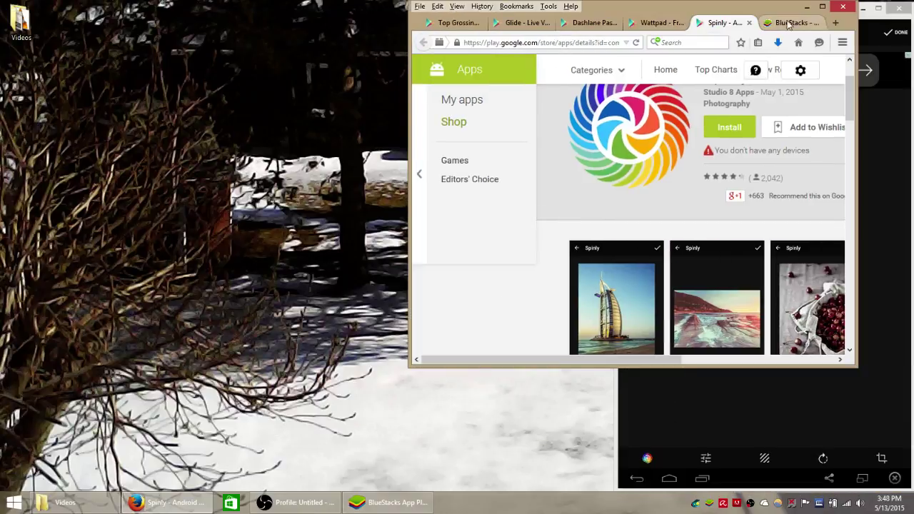
pyautogui.click(821, 7)
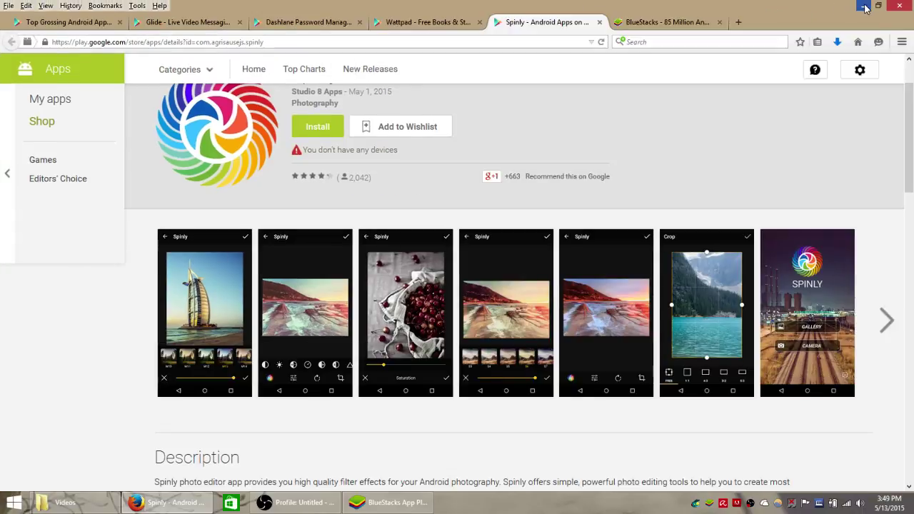
# Bring BlueStacks forward and preview Urban filters U1–U4, settling on U5.
pyautogui.click(389, 502)
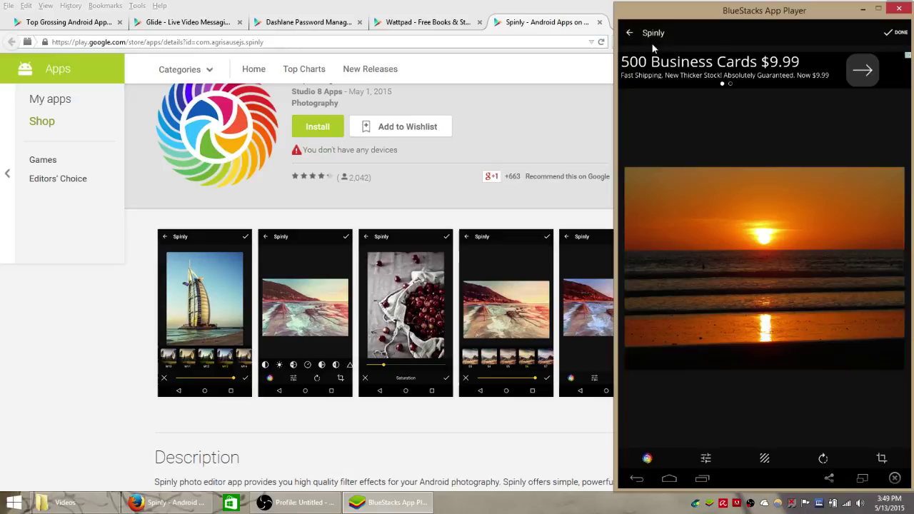
pyautogui.moveTo(690, 9); pyautogui.dragTo(412, 9)
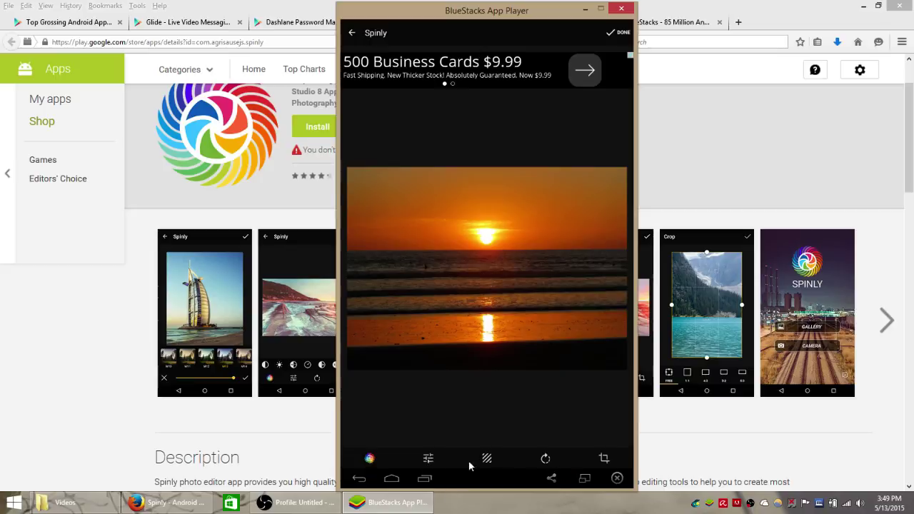
pyautogui.click(370, 459)
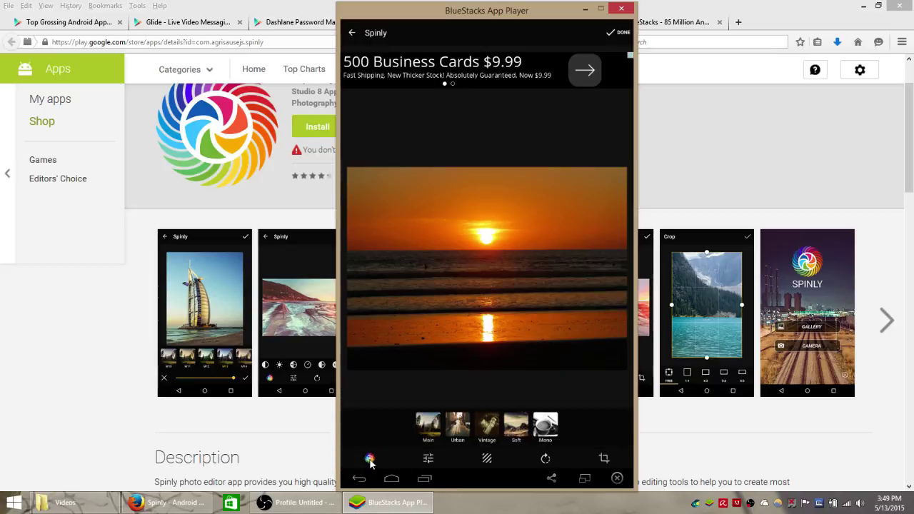
pyautogui.click(458, 427)
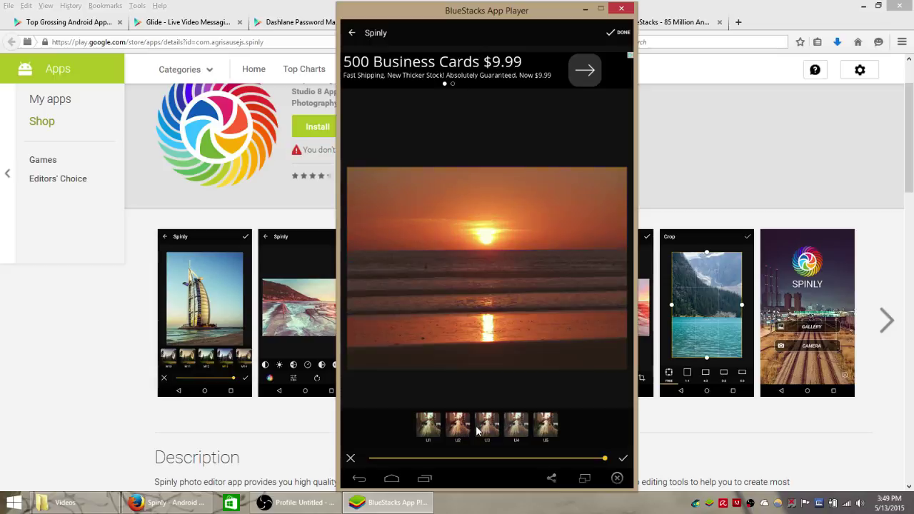
pyautogui.click(427, 427)
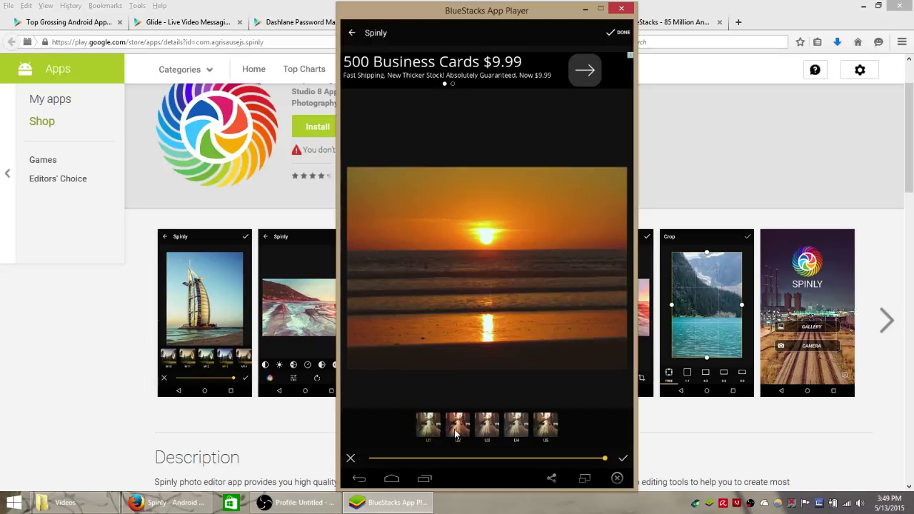
pyautogui.click(454, 430)
pyautogui.click(482, 427)
pyautogui.click(511, 431)
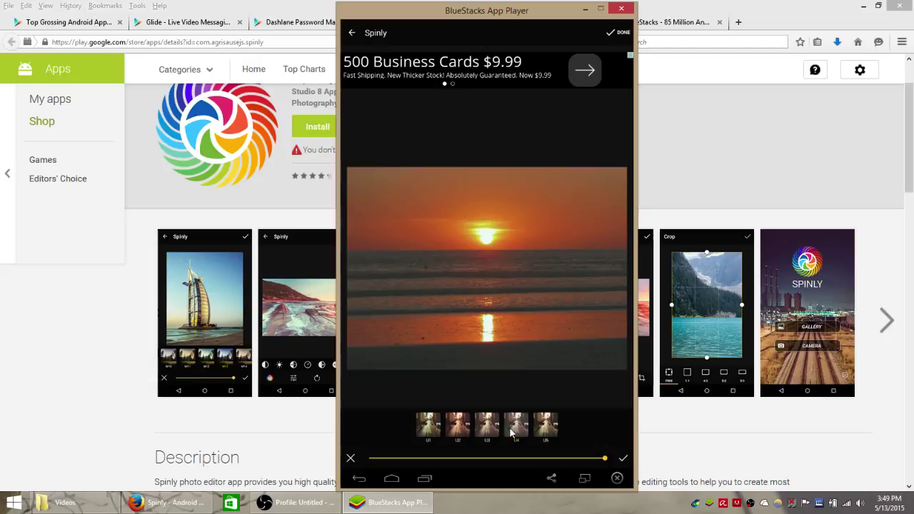
pyautogui.click(543, 431)
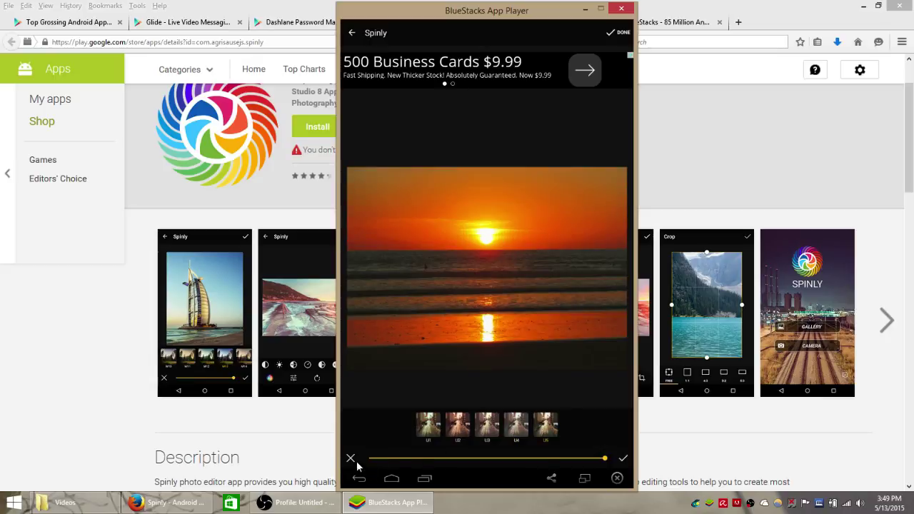
# Lower the U5 filter strength slightly and keep it.
pyautogui.moveTo(607, 461); pyautogui.dragTo(573, 460)
pyautogui.moveTo(454, 465); pyautogui.dragTo(524, 469)
pyautogui.click(623, 460)
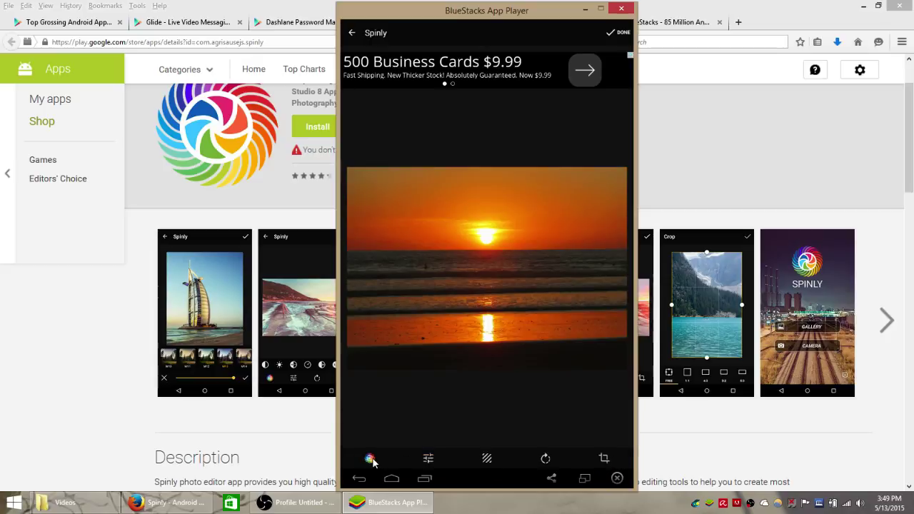
# Preview Vintage filters V2, V7, V6, V5 and V4, settling on V3.
pyautogui.click(369, 458)
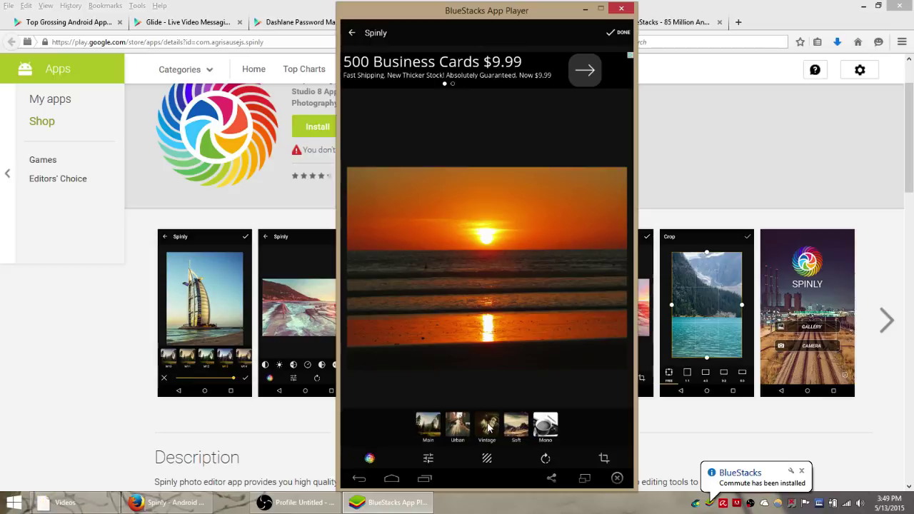
pyautogui.click(488, 427)
pyautogui.click(419, 430)
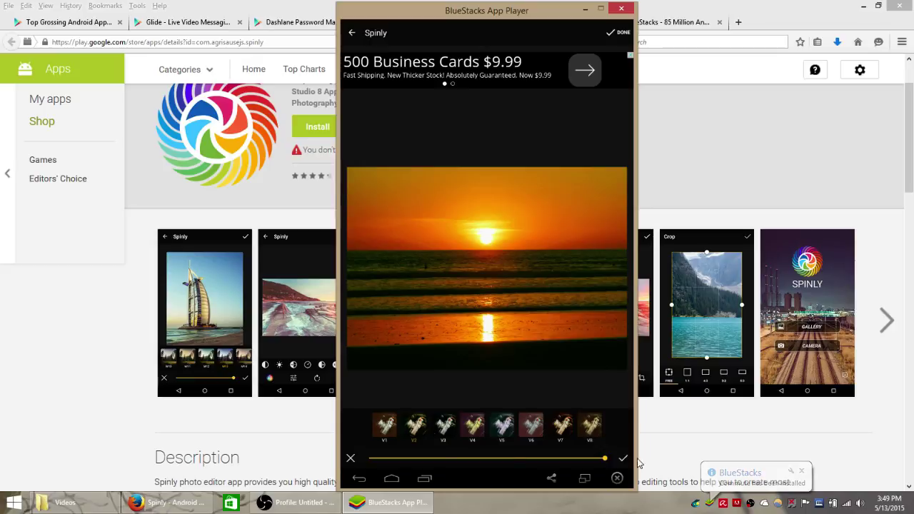
pyautogui.click(563, 429)
pyautogui.click(521, 429)
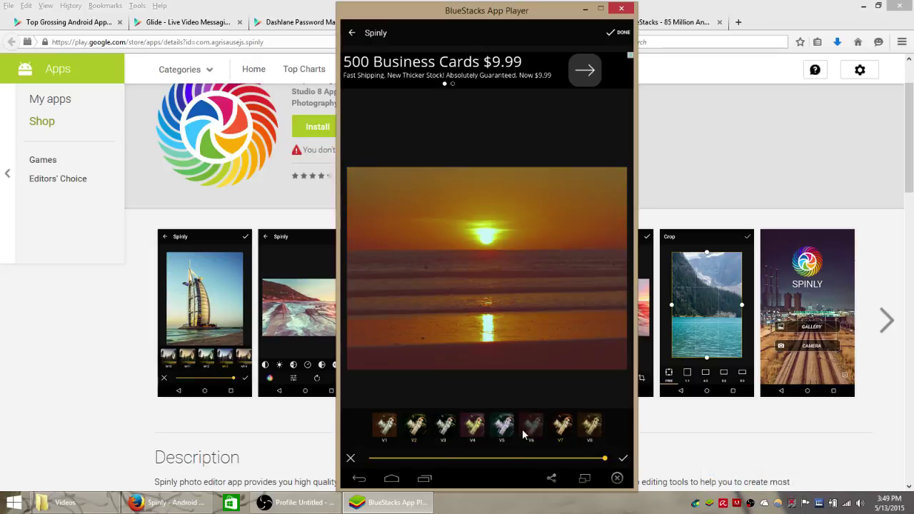
pyautogui.click(500, 426)
pyautogui.click(469, 427)
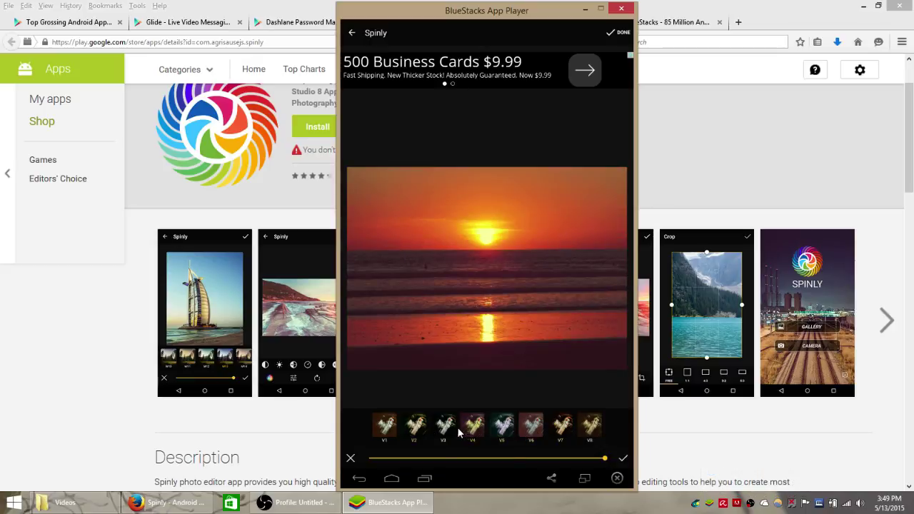
pyautogui.click(444, 430)
pyautogui.click(450, 429)
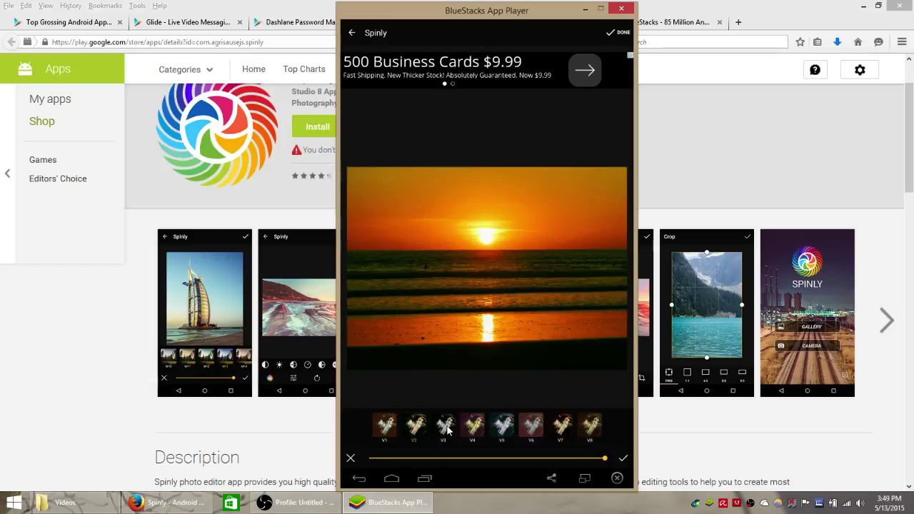
pyautogui.click(449, 429)
# Reduce the V3 filter's strength a little and keep it.
pyautogui.moveTo(605, 459); pyautogui.dragTo(558, 459)
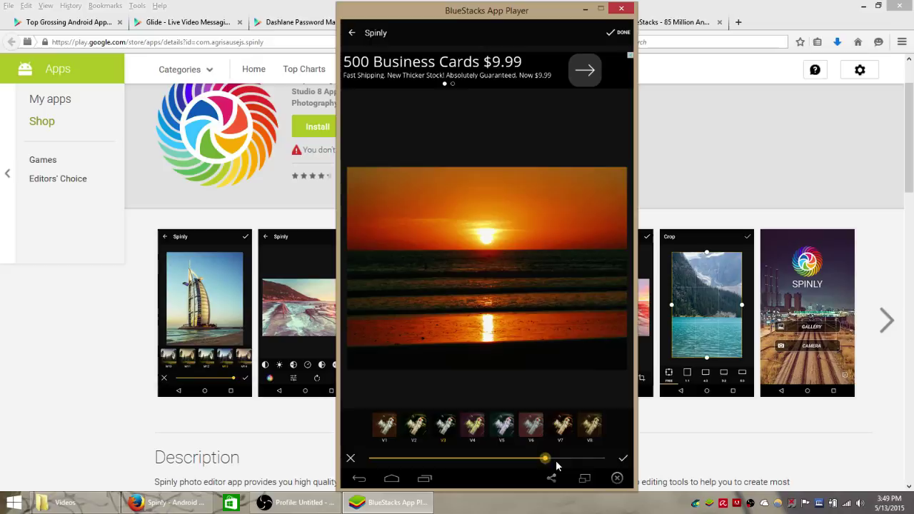
pyautogui.click(621, 459)
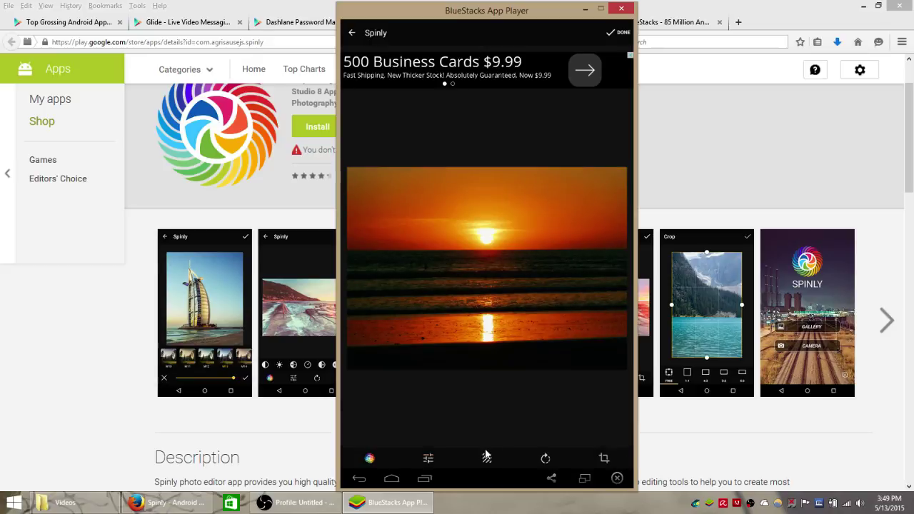
pyautogui.click(370, 459)
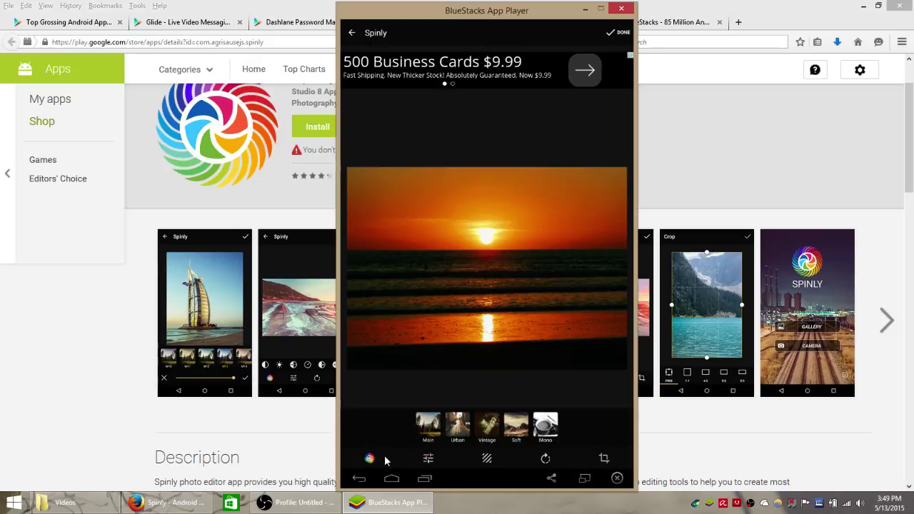
# Discard a trial contrast change, then raise the photo's brightness and apply it.
pyautogui.click(425, 458)
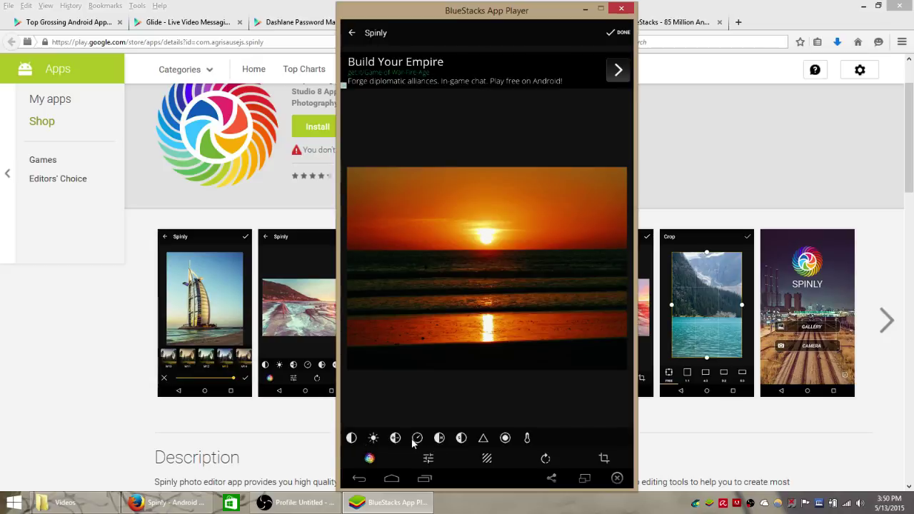
pyautogui.click(351, 438)
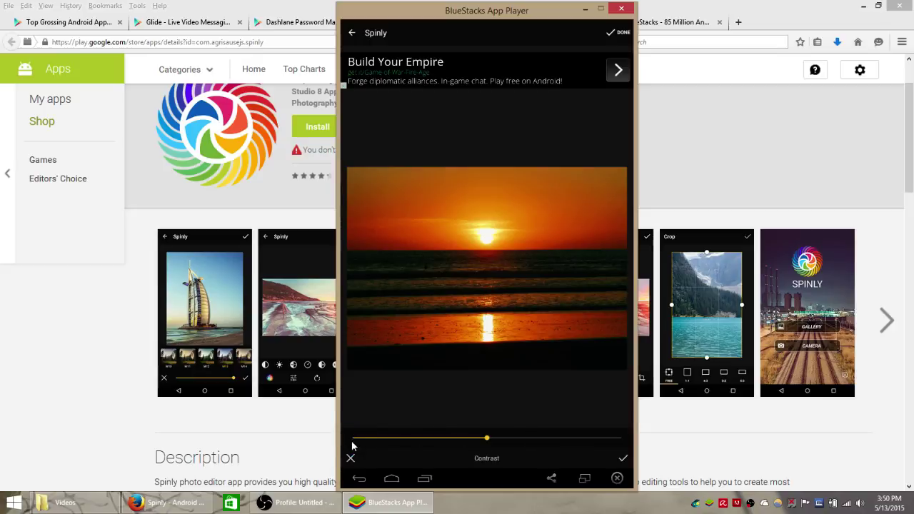
pyautogui.moveTo(488, 438)
pyautogui.mouseDown()
pyautogui.moveTo(524, 442)
pyautogui.moveTo(460, 440)
pyautogui.moveTo(491, 447)
pyautogui.mouseUp()
pyautogui.click(354, 457)
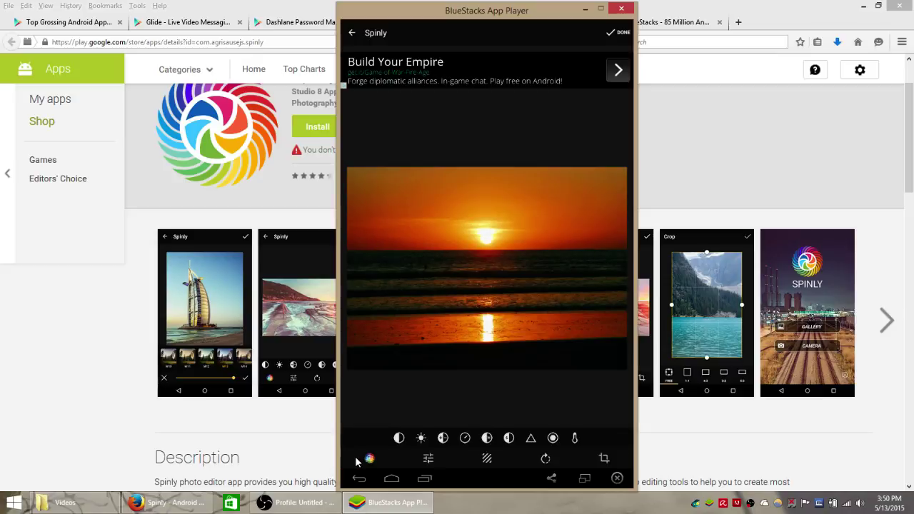
pyautogui.click(418, 441)
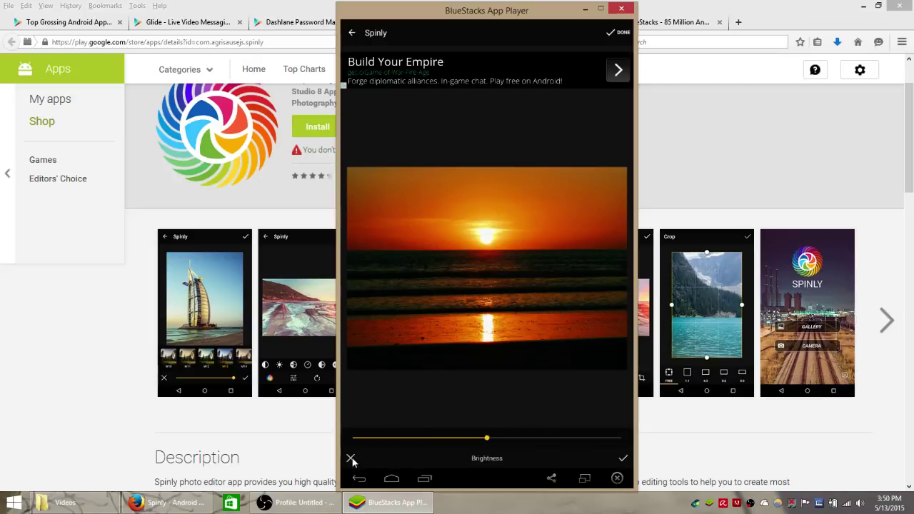
pyautogui.moveTo(485, 443)
pyautogui.mouseDown()
pyautogui.moveTo(510, 441)
pyautogui.moveTo(463, 441)
pyautogui.moveTo(484, 444)
pyautogui.mouseUp()
pyautogui.click(623, 458)
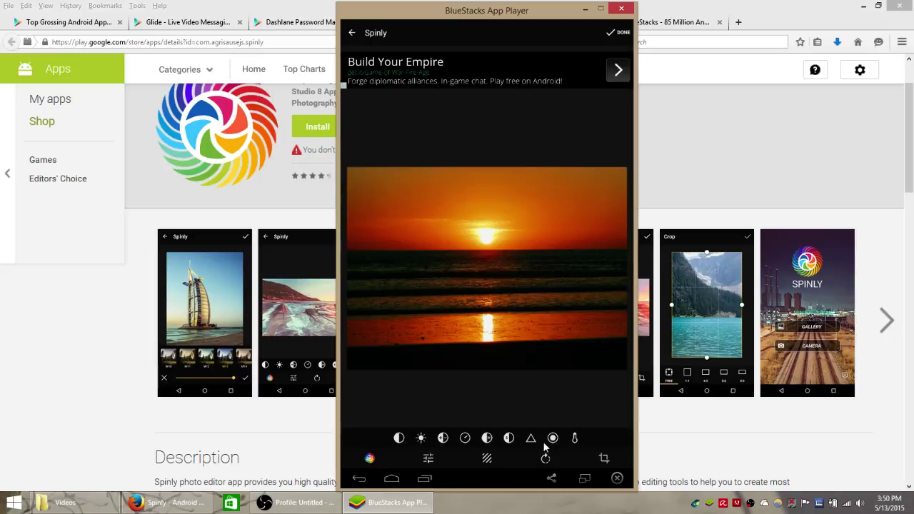
# Push the photo's warmth to maximum and apply it.
pyautogui.click(576, 438)
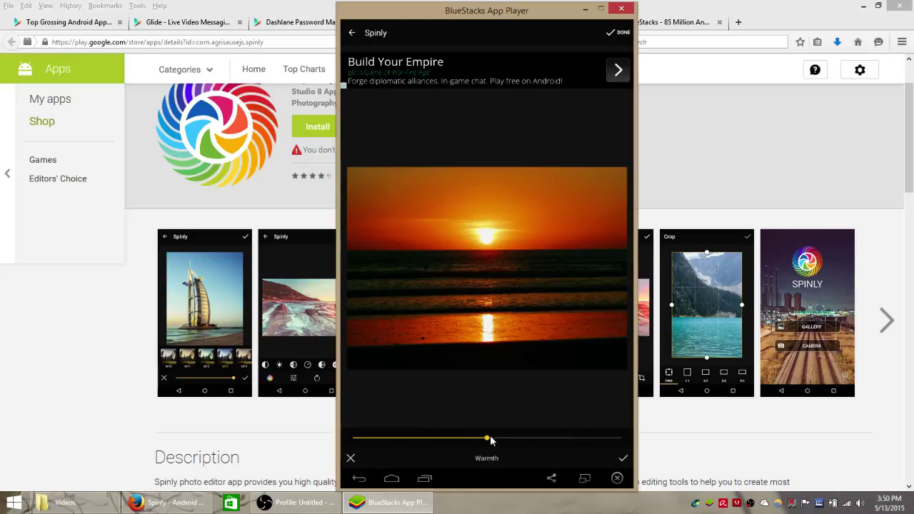
pyautogui.moveTo(507, 444); pyautogui.dragTo(615, 435)
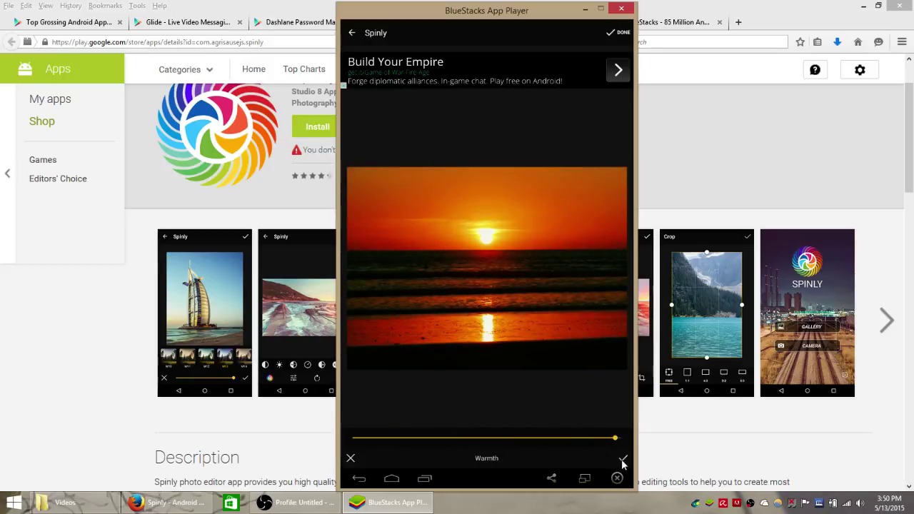
pyautogui.click(623, 462)
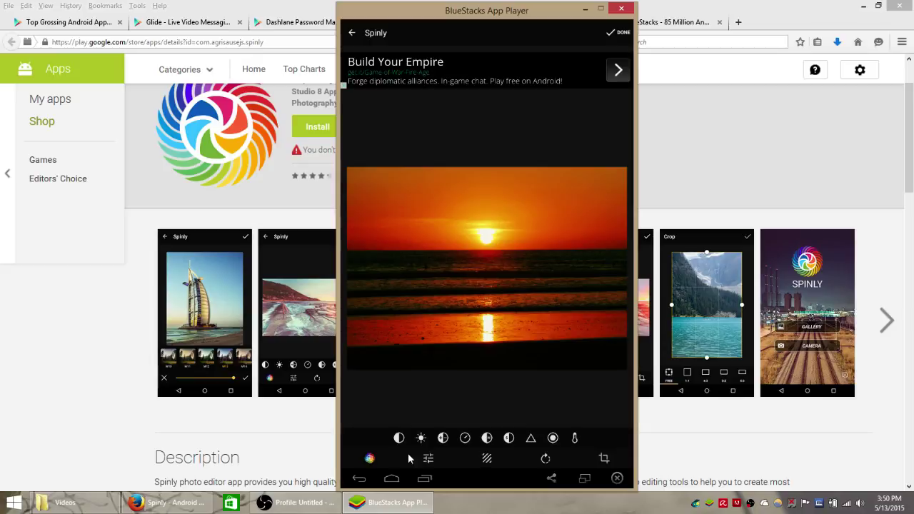
# Increase the photo's sharpness and apply it.
pyautogui.click(535, 439)
pyautogui.moveTo(487, 438); pyautogui.dragTo(543, 407)
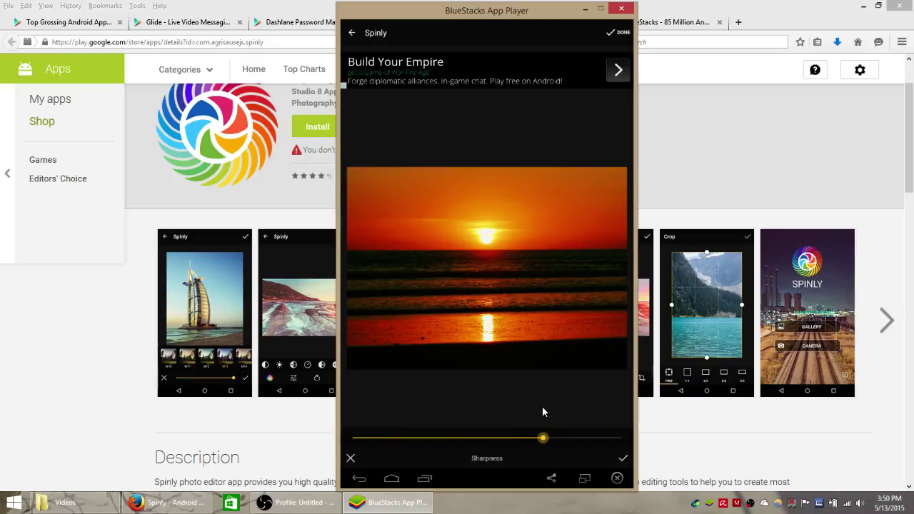
pyautogui.click(623, 458)
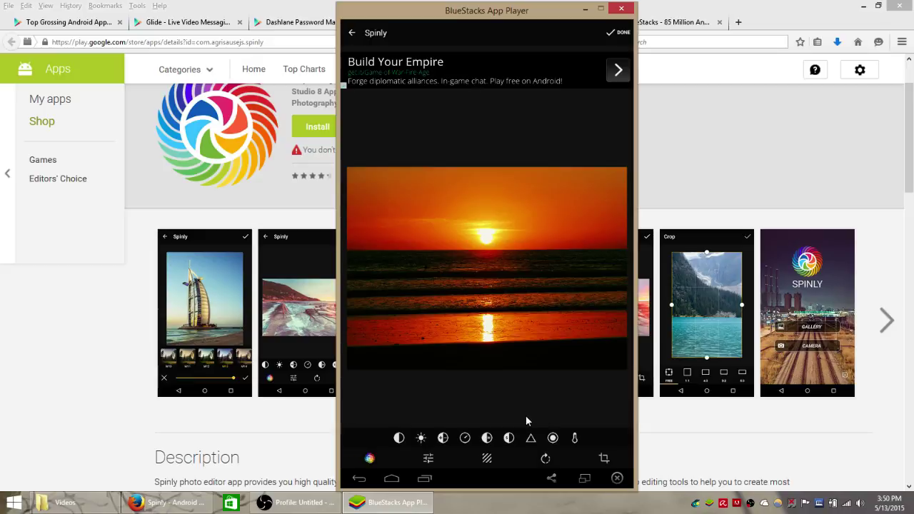
# After trying 1:1 and 4:3, apply a FREE crop raising the bottom edge.
pyautogui.click(605, 458)
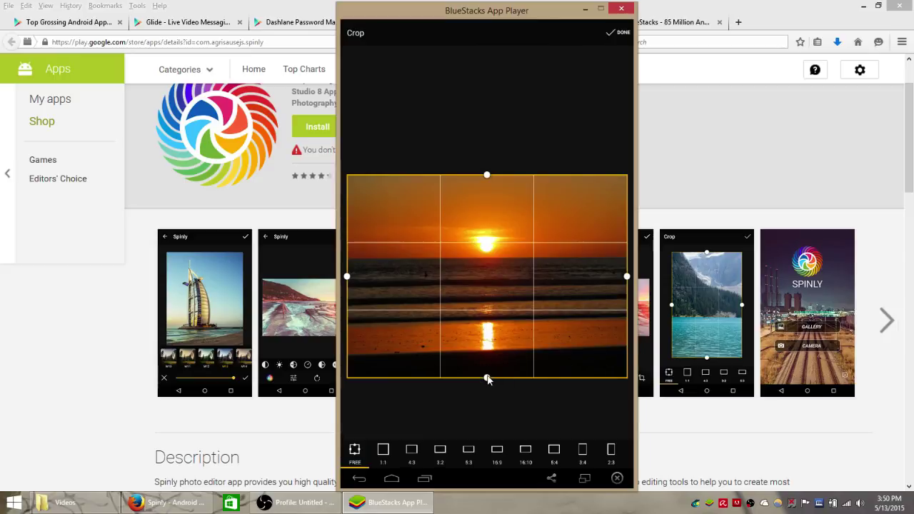
pyautogui.moveTo(490, 379); pyautogui.dragTo(489, 345)
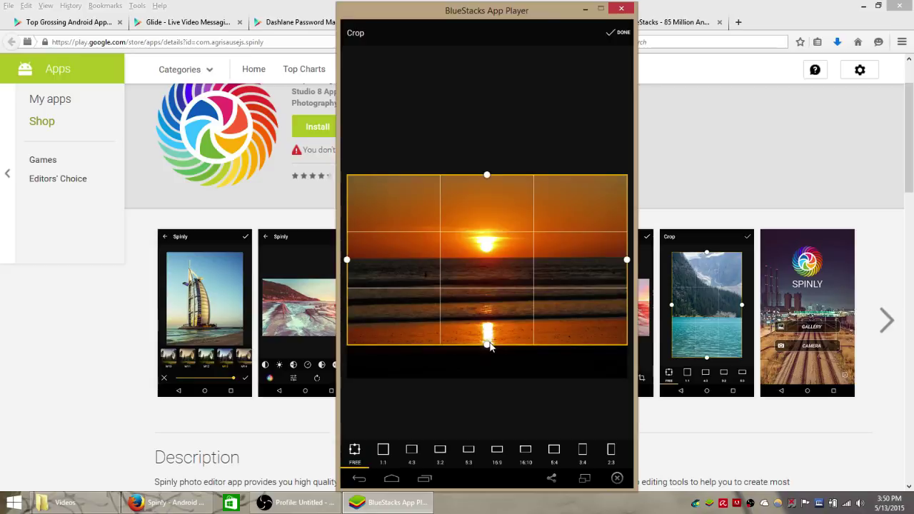
pyautogui.click(384, 450)
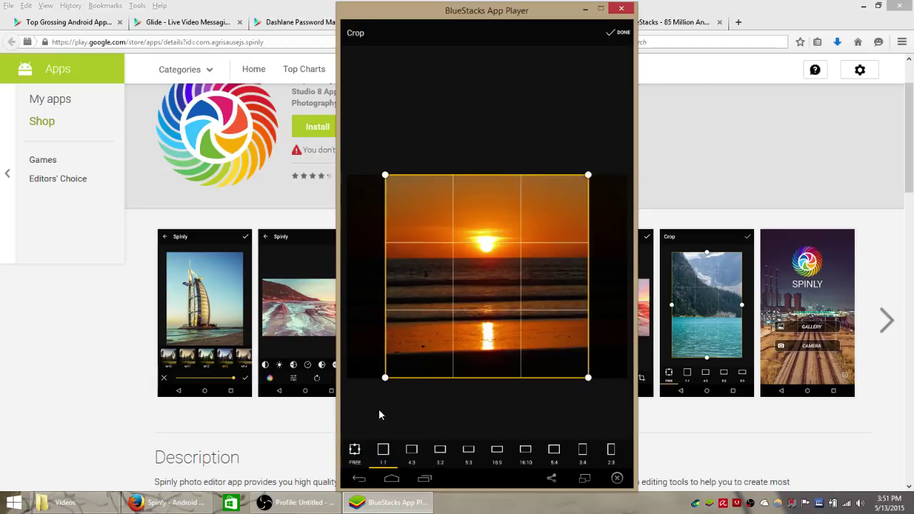
pyautogui.click(411, 450)
pyautogui.moveTo(364, 376)
pyautogui.mouseDown()
pyautogui.moveTo(354, 376)
pyautogui.moveTo(380, 351)
pyautogui.moveTo(350, 379)
pyautogui.mouseUp()
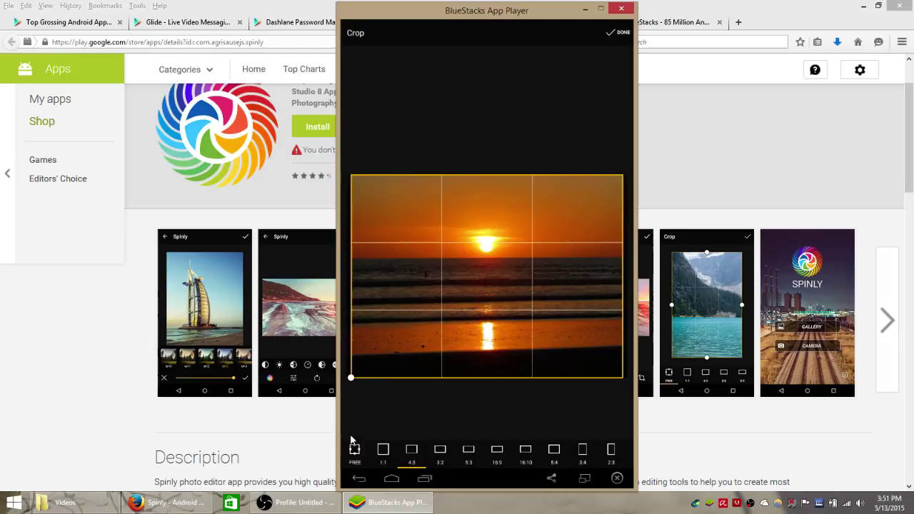
pyautogui.click(354, 450)
pyautogui.moveTo(485, 376); pyautogui.dragTo(487, 334)
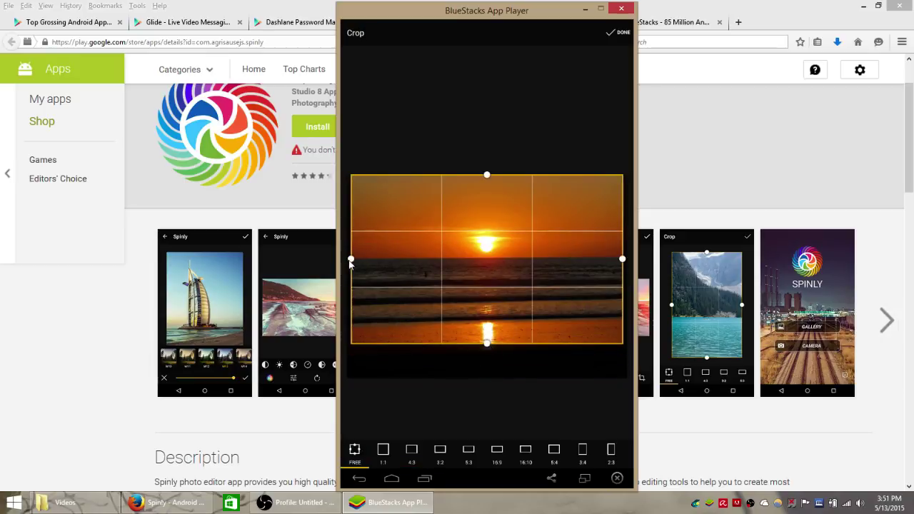
pyautogui.click(623, 33)
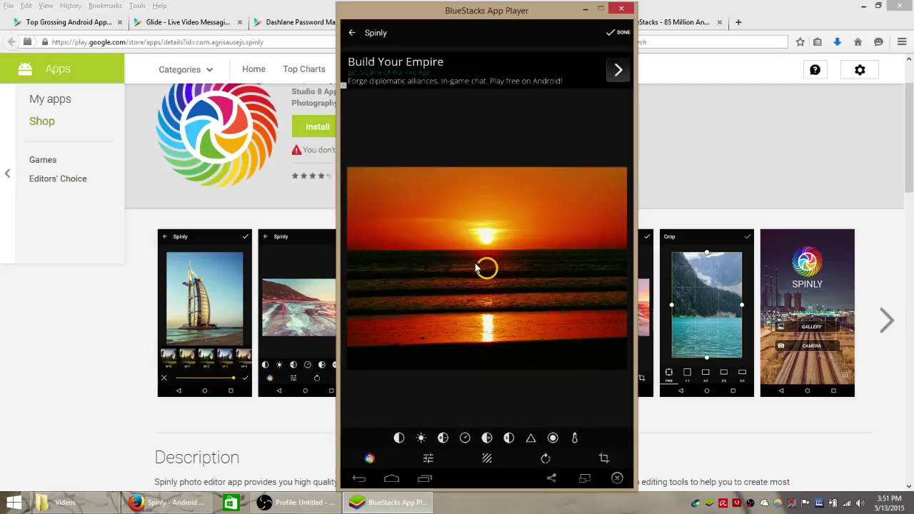
# Preview light leaks L5, L2, L1, L8 and L9, then discard them.
pyautogui.click(487, 459)
pyautogui.click(472, 425)
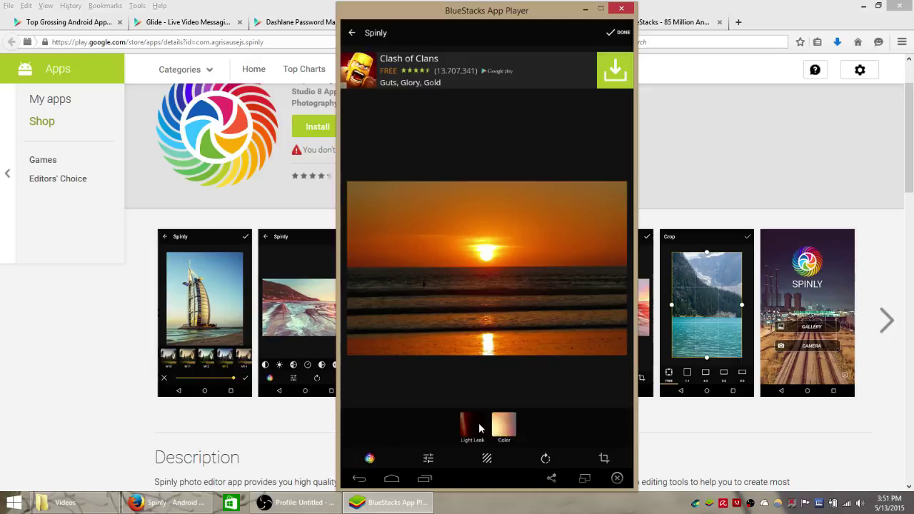
pyautogui.click(474, 425)
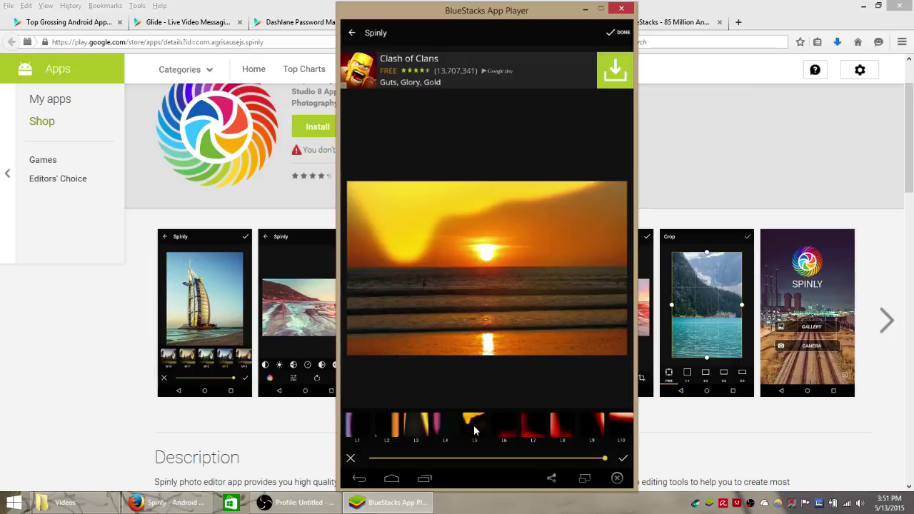
pyautogui.click(394, 427)
pyautogui.click(393, 427)
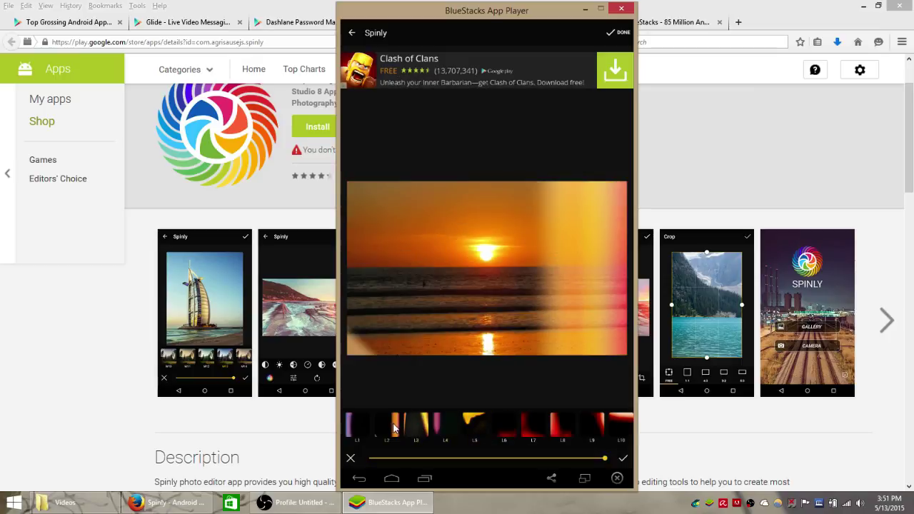
pyautogui.click(363, 438)
pyautogui.click(560, 437)
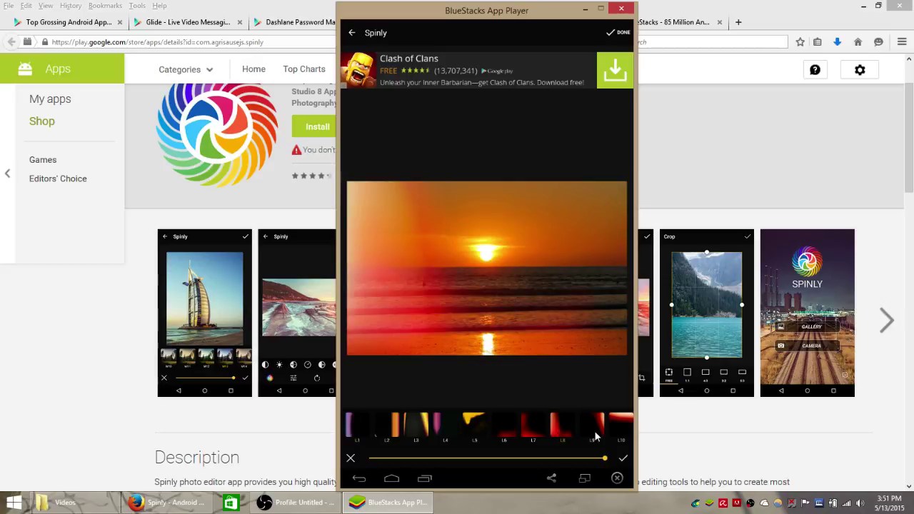
pyautogui.click(597, 437)
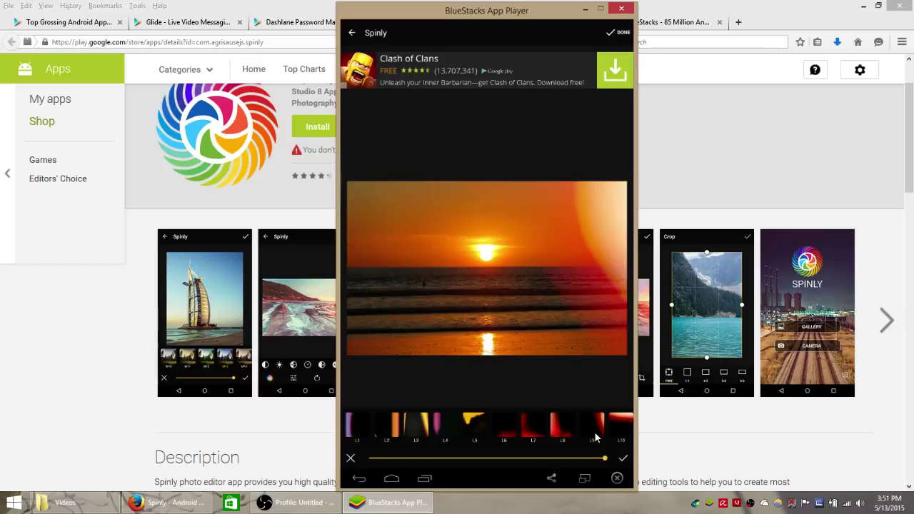
pyautogui.click(353, 459)
# Preview colour filters C5, C4, C3 and C9, then discard them.
pyautogui.click(501, 430)
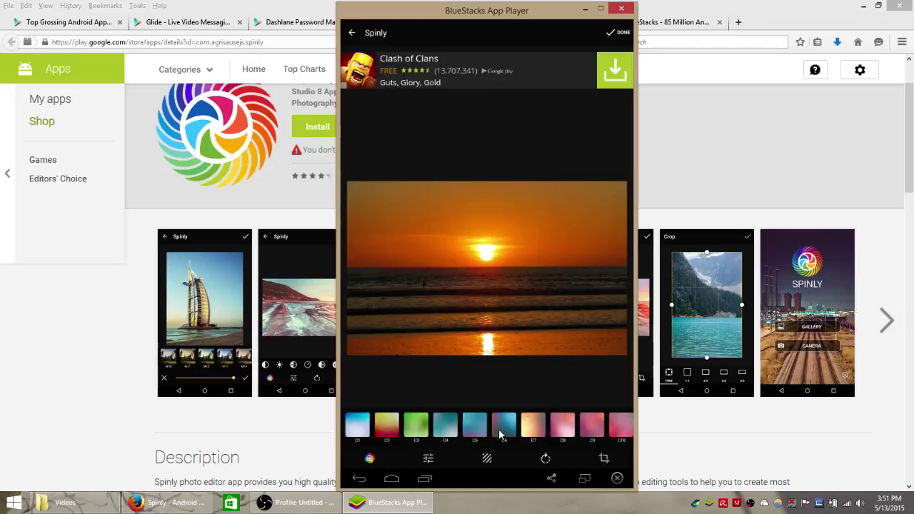
pyautogui.click(471, 428)
pyautogui.click(447, 427)
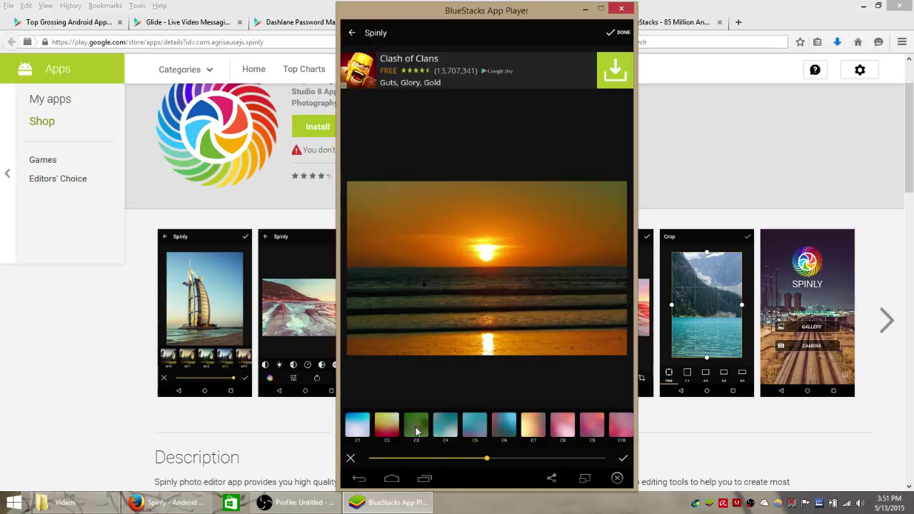
pyautogui.click(416, 427)
pyautogui.click(582, 429)
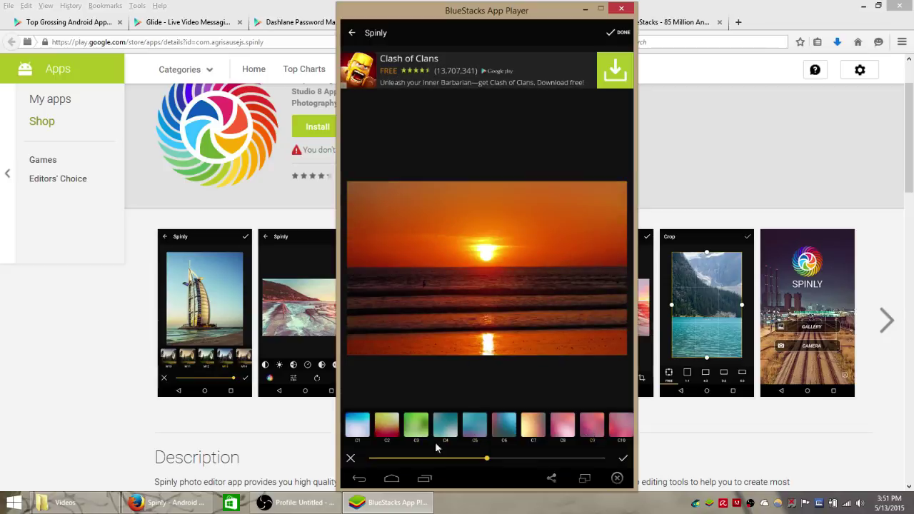
pyautogui.click(351, 458)
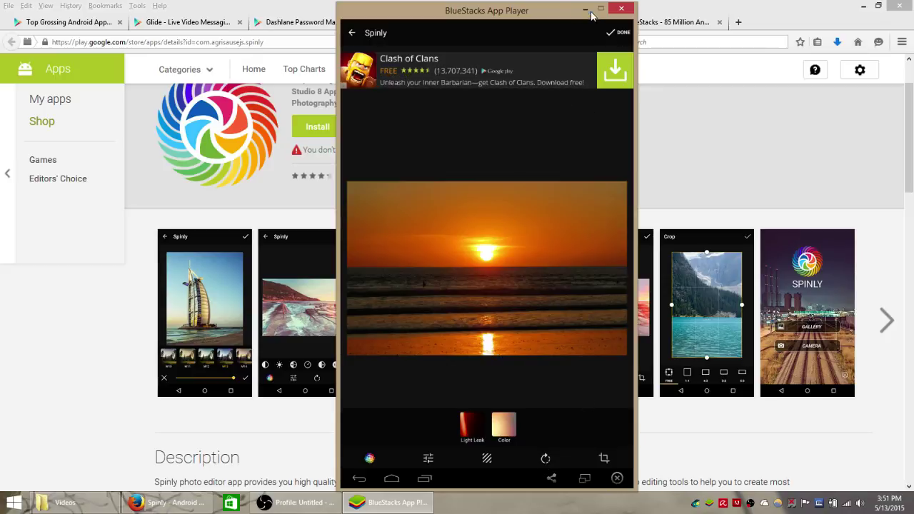
# Save the edited sunset to the gallery and share it via Send To Windows.
pyautogui.click(620, 35)
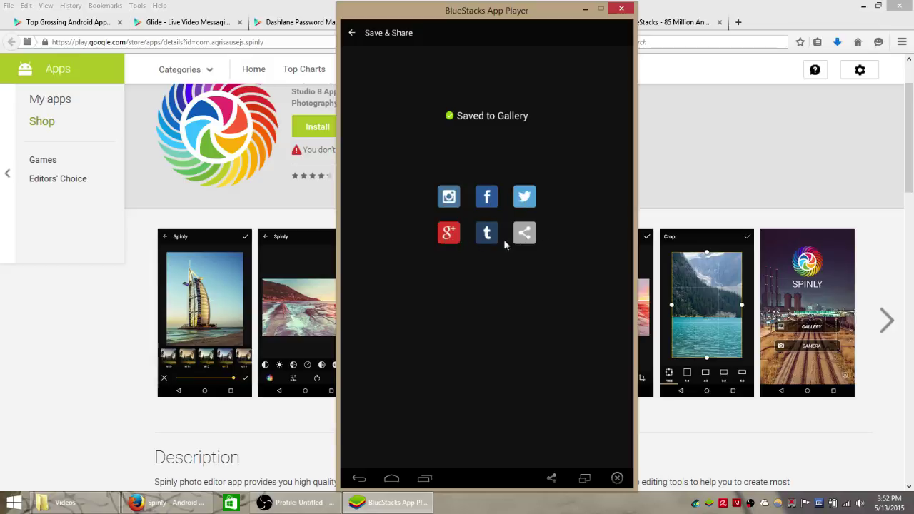
pyautogui.click(524, 236)
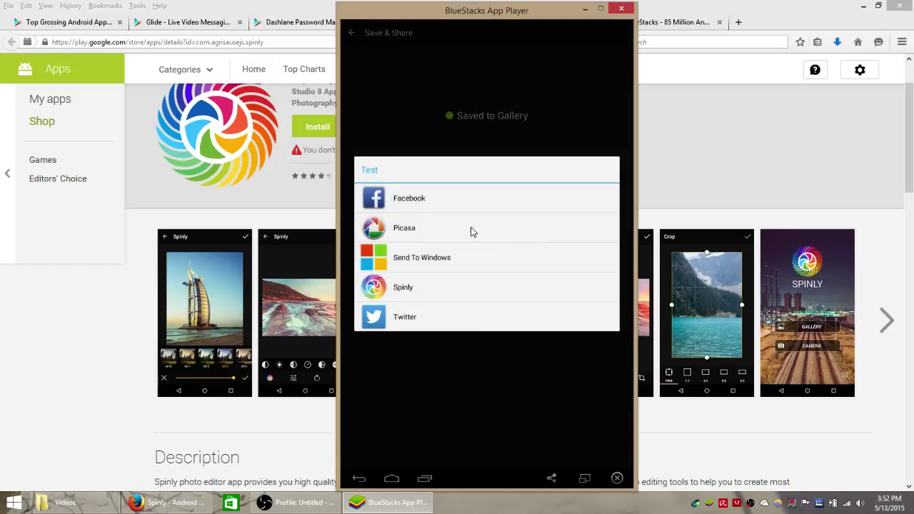
pyautogui.click(502, 361)
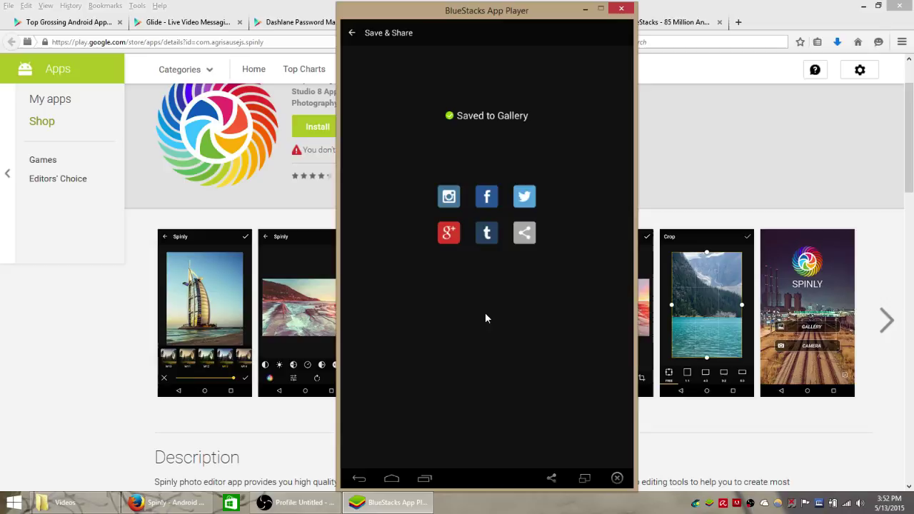
pyautogui.click(529, 234)
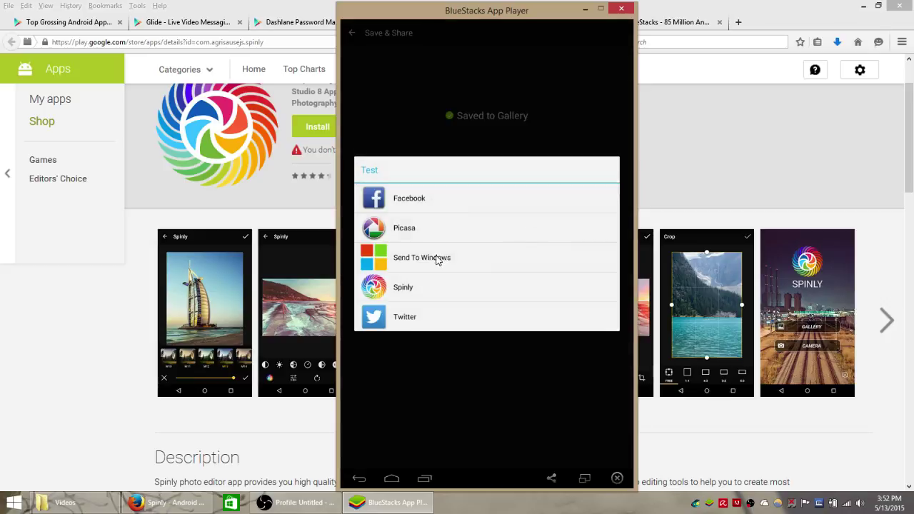
pyautogui.click(439, 259)
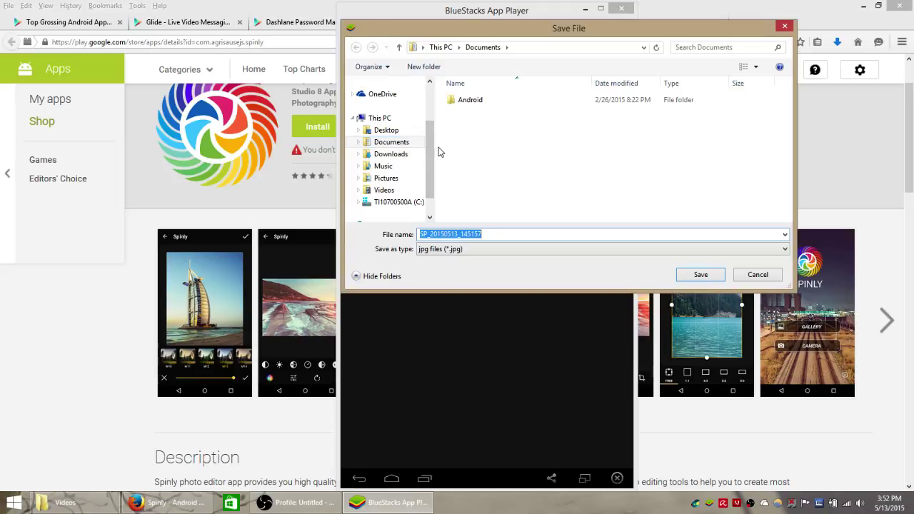
# Save the photo in Pictures with the file name 'Costa Rica Sunset'.
pyautogui.click(387, 178)
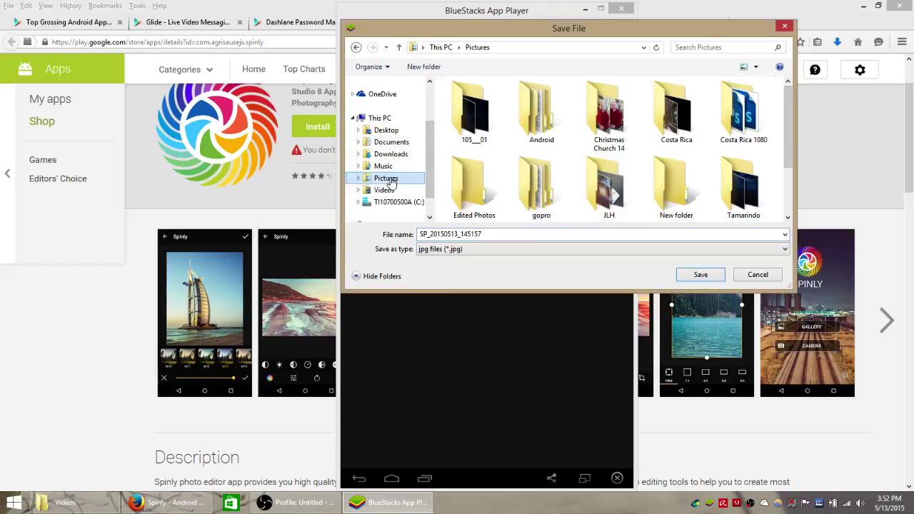
pyautogui.click(593, 233)
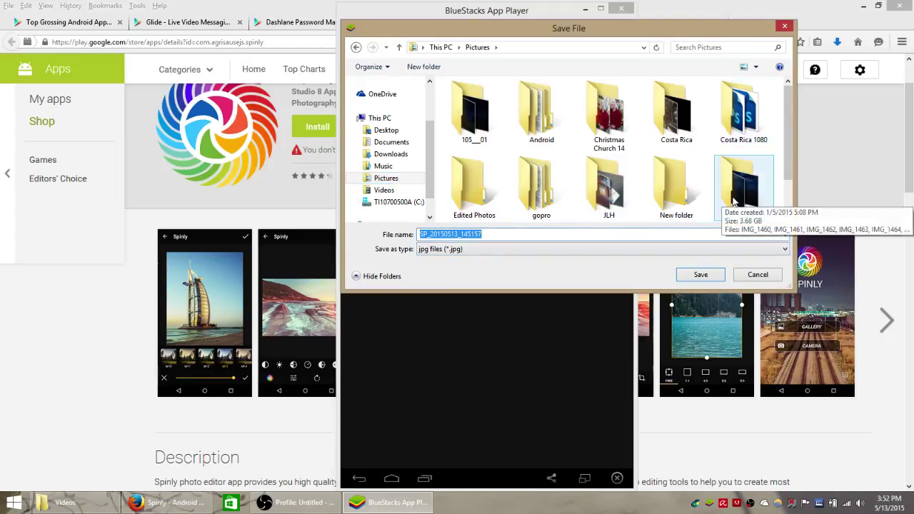
pyautogui.write('Costa Rica')
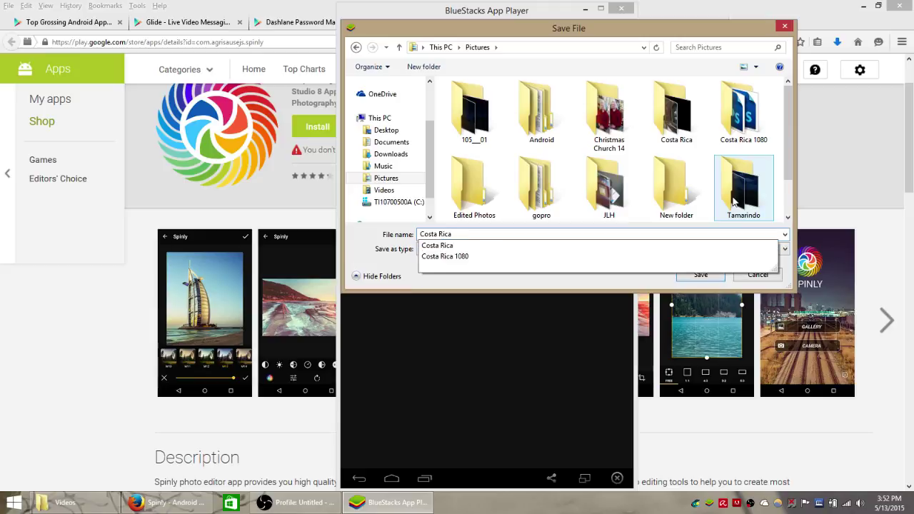
pyautogui.write(' Sunsett')
pyautogui.press('BackSpace')
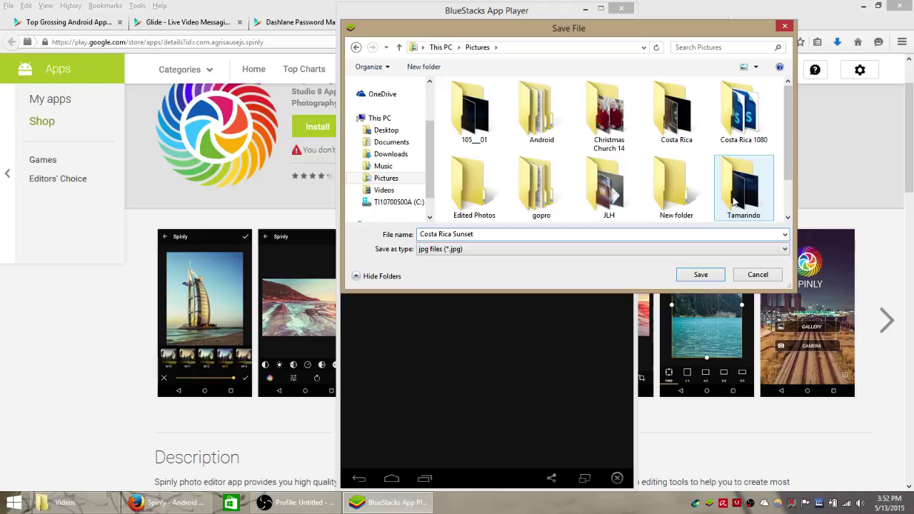
pyautogui.click(691, 274)
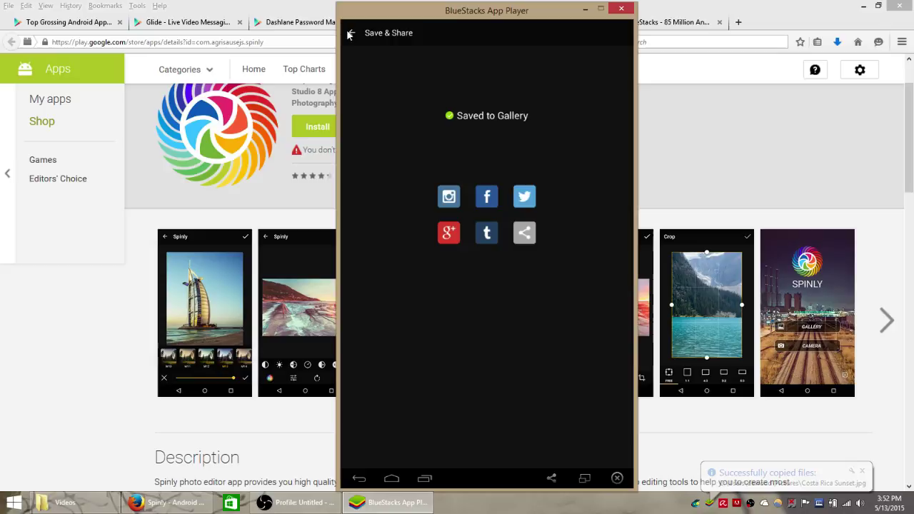
# Move the BlueStacks window to the upper right and return to Spinly's start screen.
pyautogui.click(625, 10)
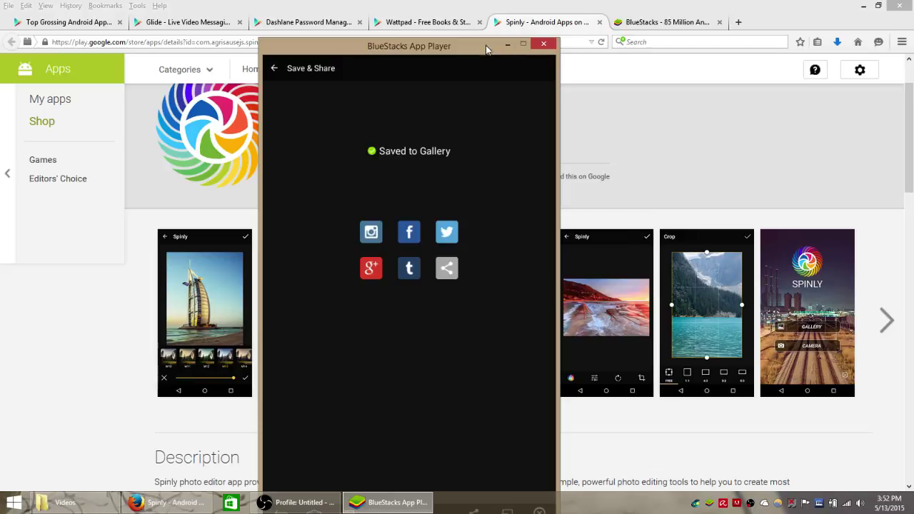
pyautogui.moveTo(488, 47); pyautogui.dragTo(718, 16)
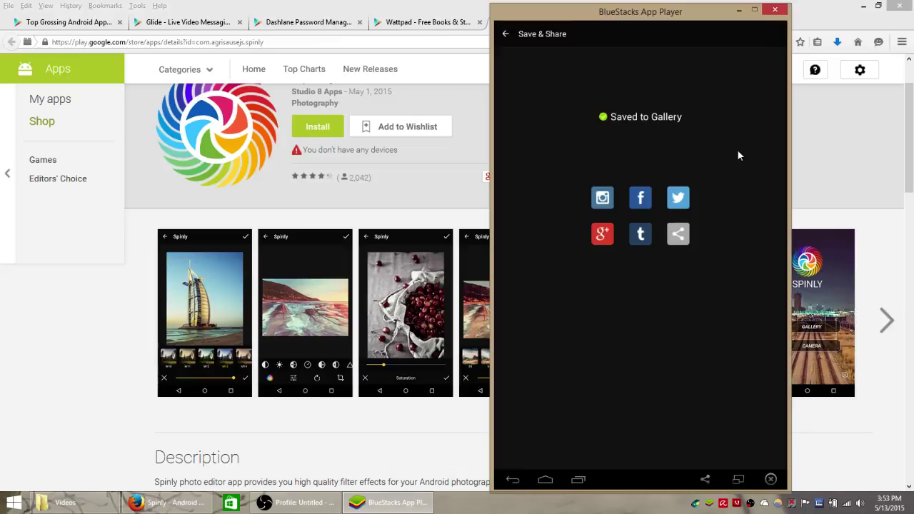
pyautogui.click(513, 480)
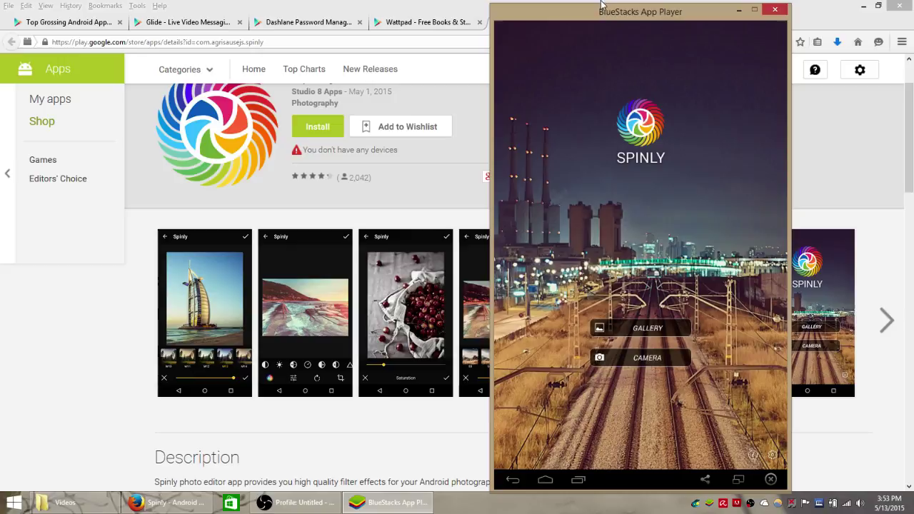
pyautogui.moveTo(602, 13); pyautogui.dragTo(591, 12)
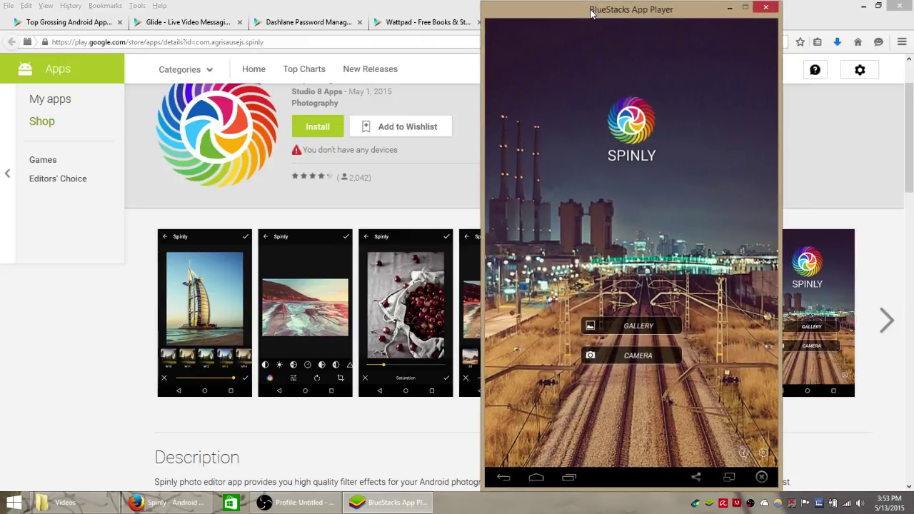